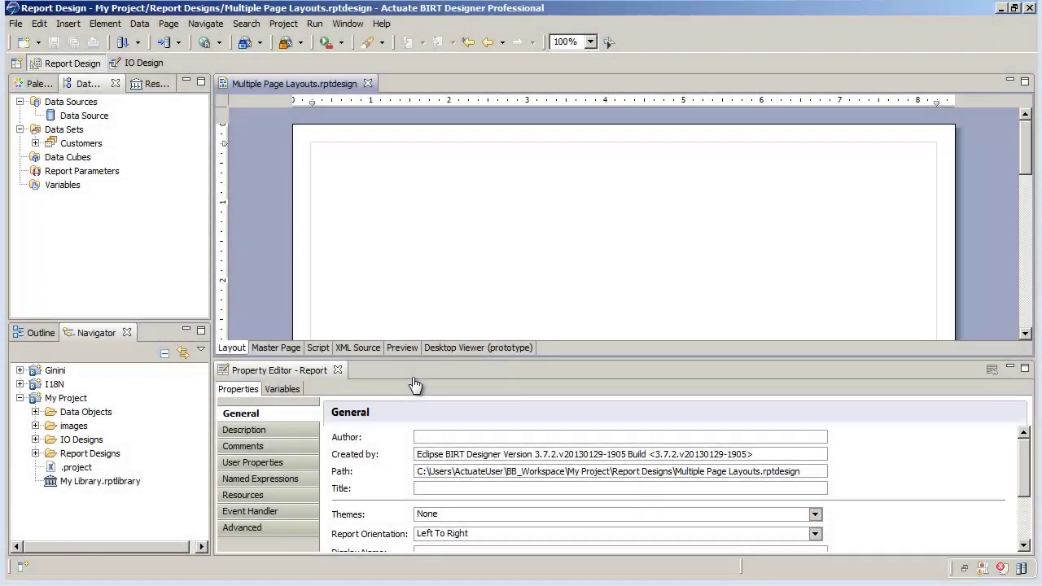
# Step: Set the default master page to Portrait orientation and rename it PortraitPage
pyautogui.click(276, 349)
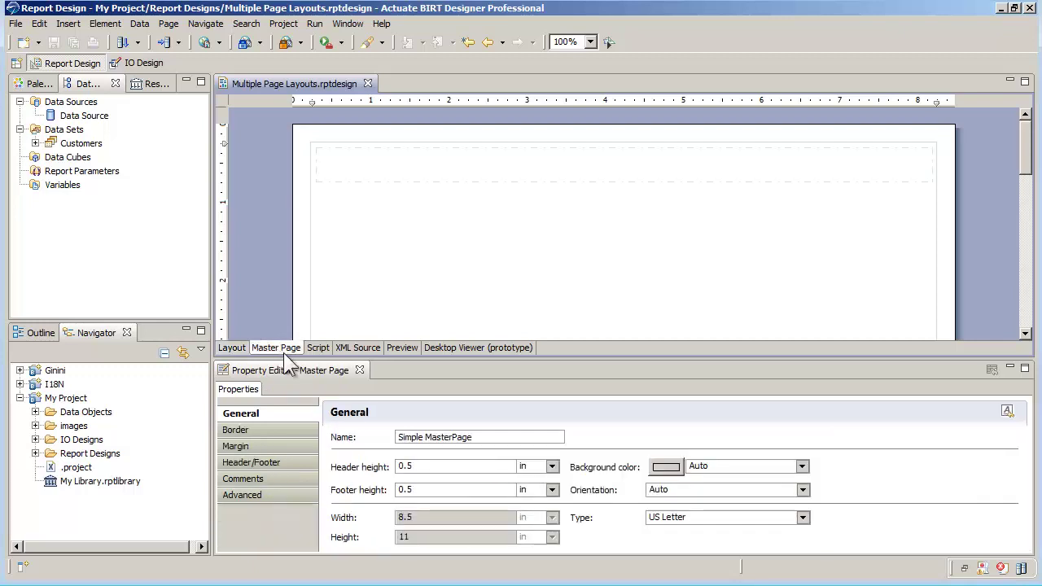
pyautogui.click(802, 490)
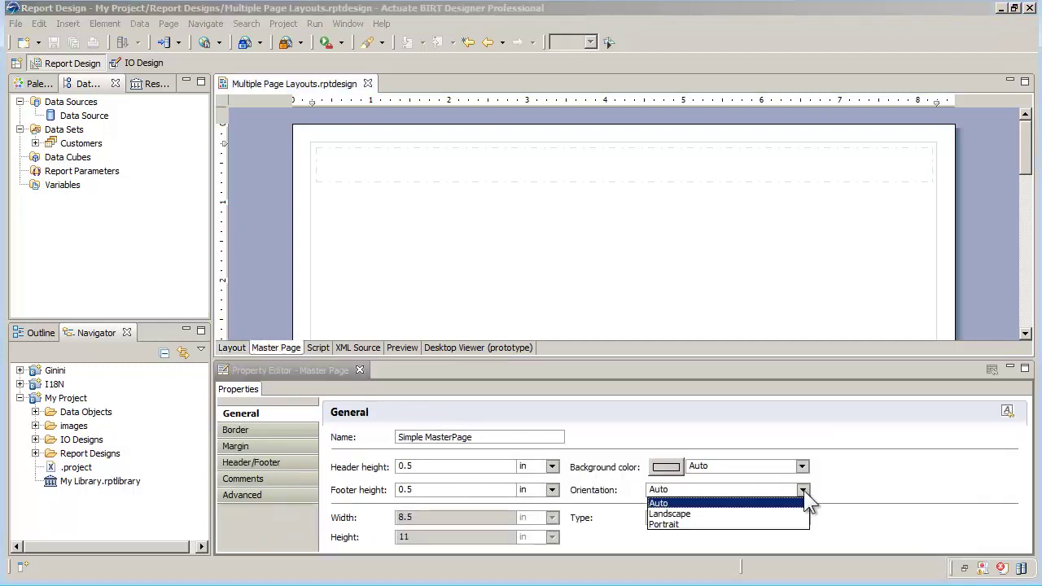
pyautogui.click(686, 525)
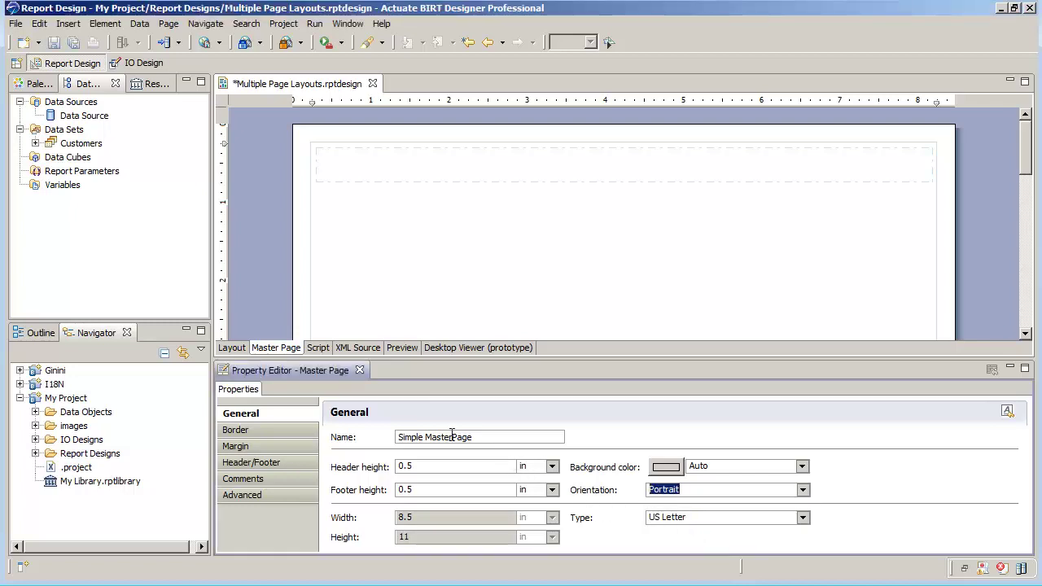
pyautogui.click(452, 436)
pyautogui.moveTo(452, 436); pyautogui.dragTo(376, 440)
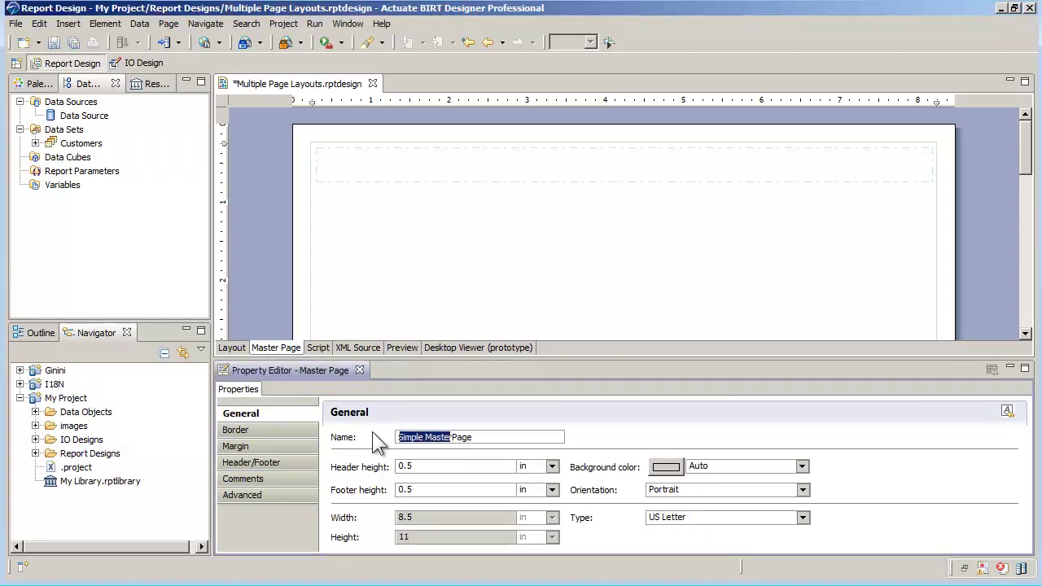
pyautogui.press('Delete')
pyautogui.press('Delete')
pyautogui.press('Delete')
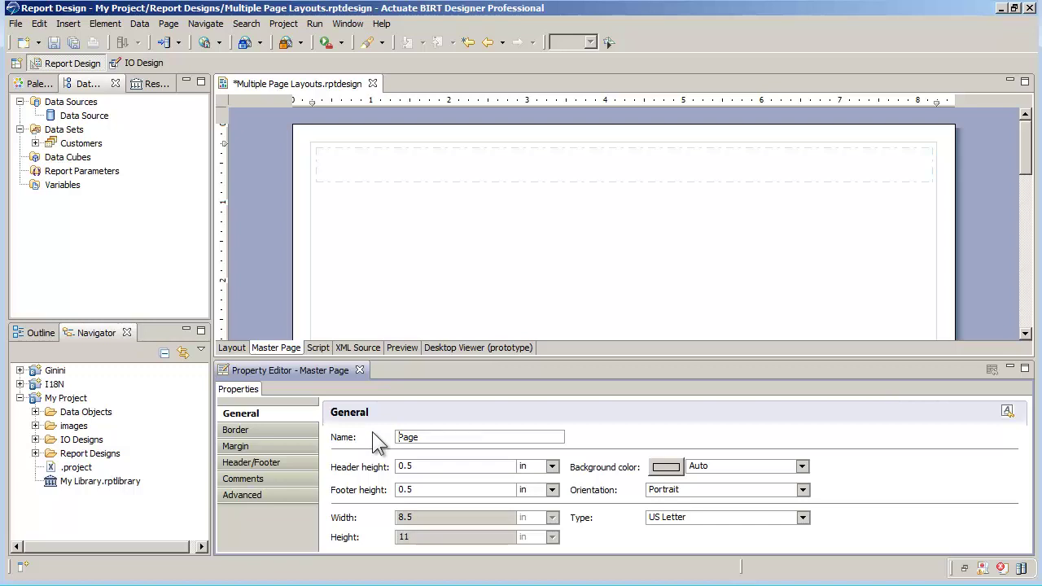
pyautogui.write('Portrait')
# Step: Add a centred, 16-point 'Portrait' label to the PortraitPage header
pyautogui.click(35, 84)
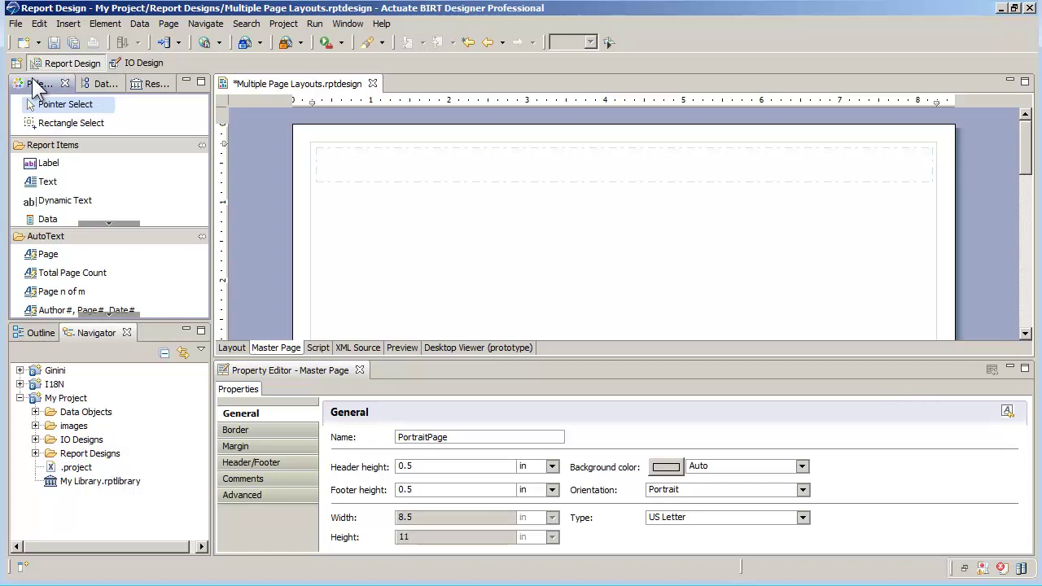
pyautogui.moveTo(43, 162); pyautogui.dragTo(359, 180)
pyautogui.write('Portrait')
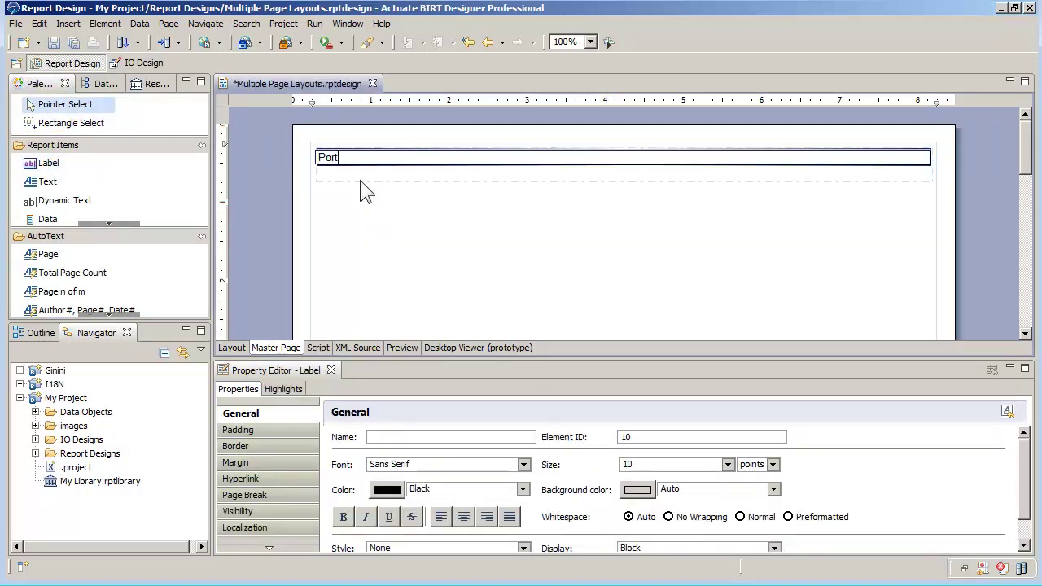
pyautogui.click(727, 464)
pyautogui.click(634, 327)
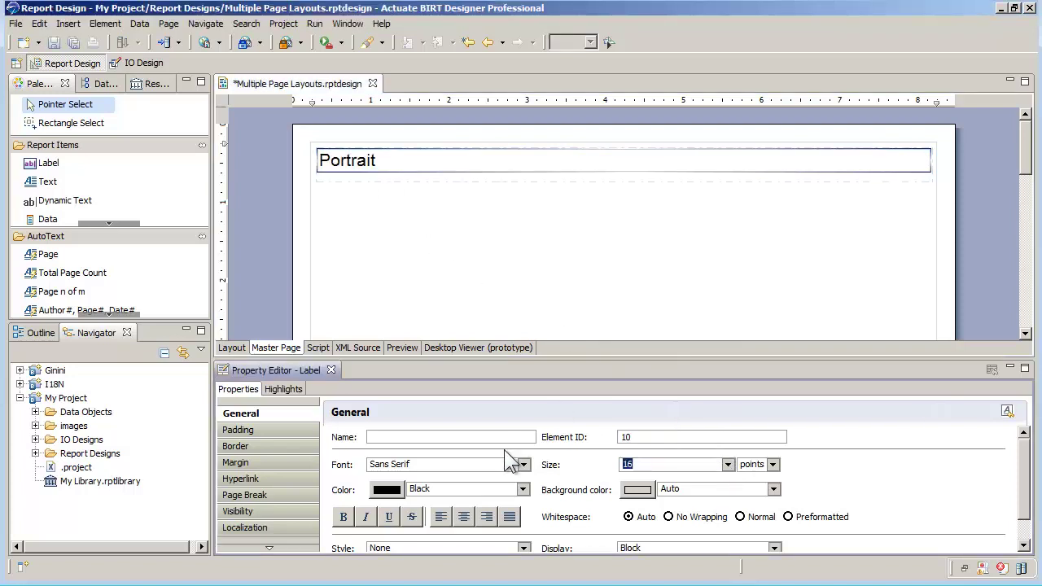
pyautogui.click(464, 517)
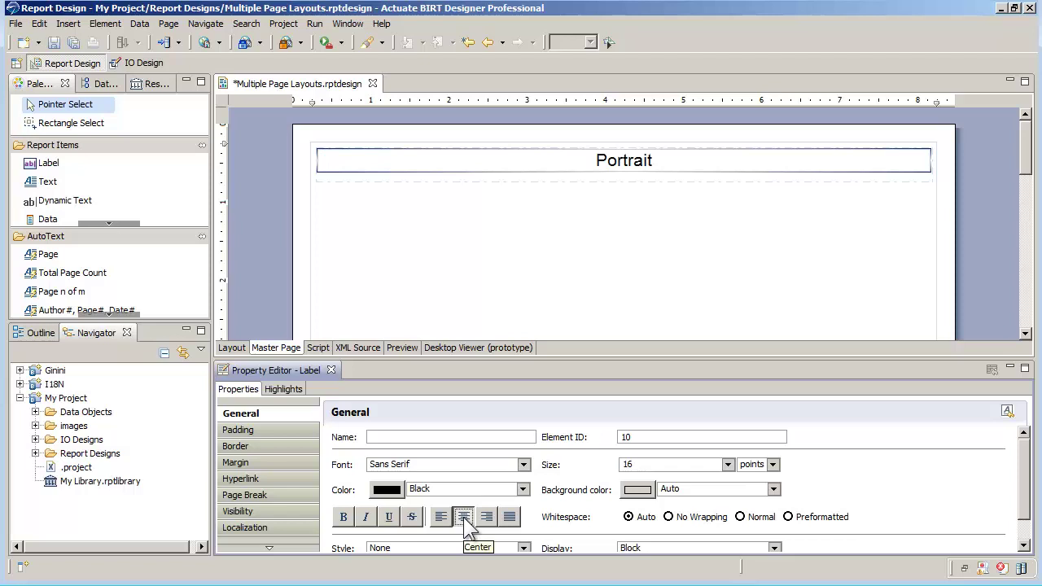
pyautogui.click(44, 337)
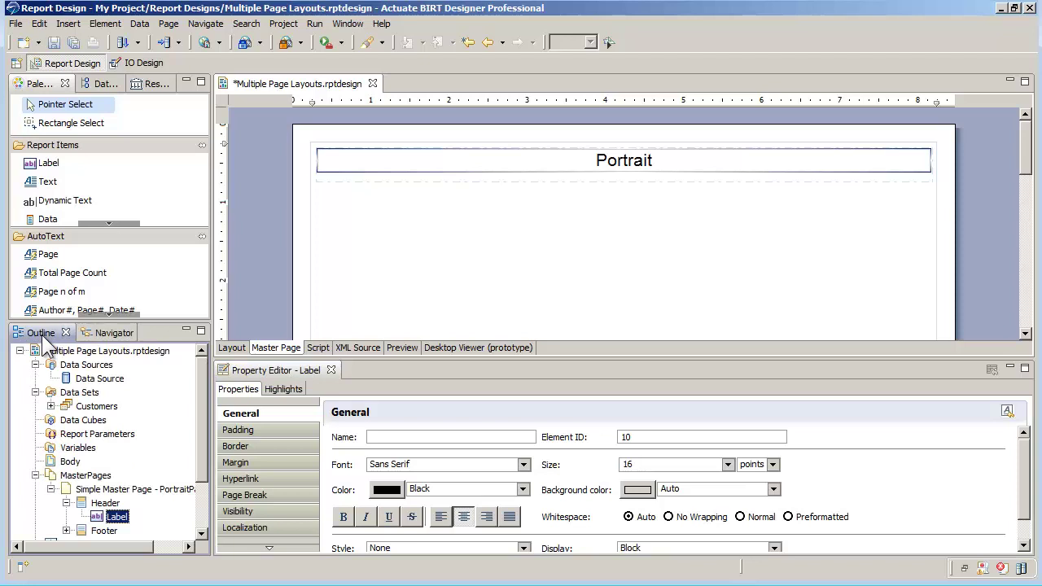
# Step: Insert a new master page under MasterPages and rename it LandscapePage
pyautogui.click(98, 477)
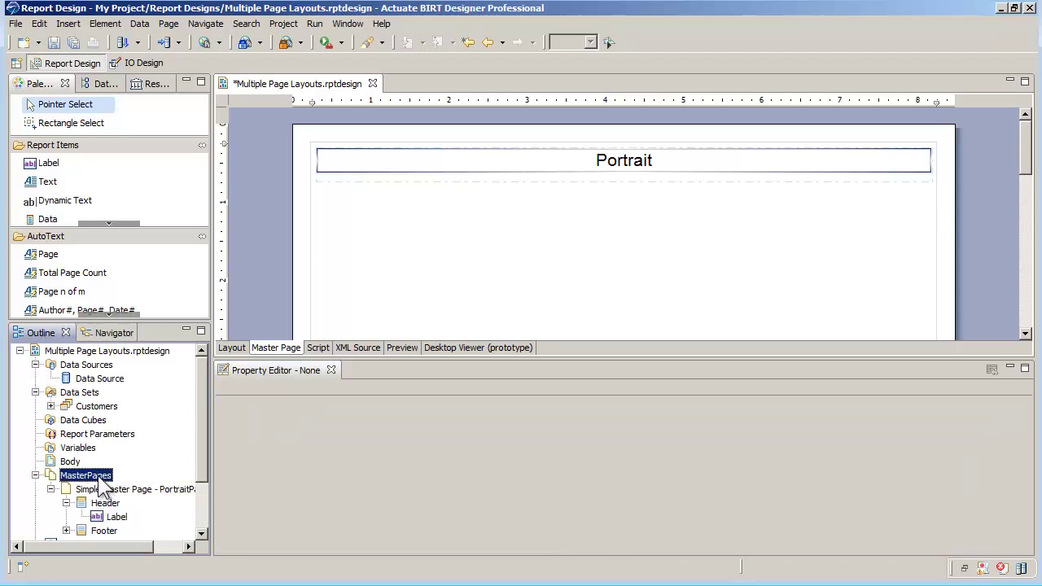
pyautogui.rightClick(101, 486)
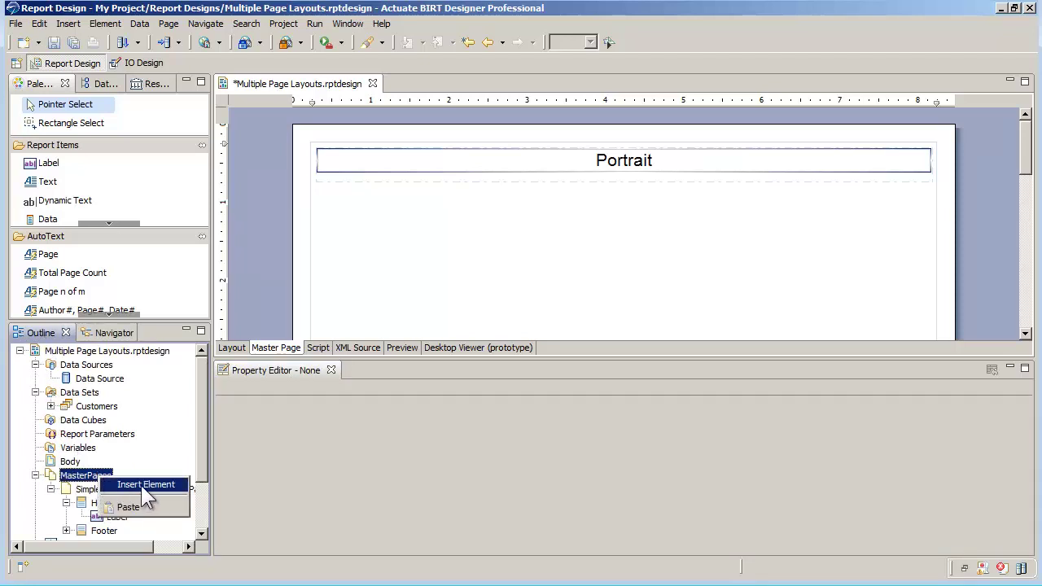
pyautogui.click(141, 485)
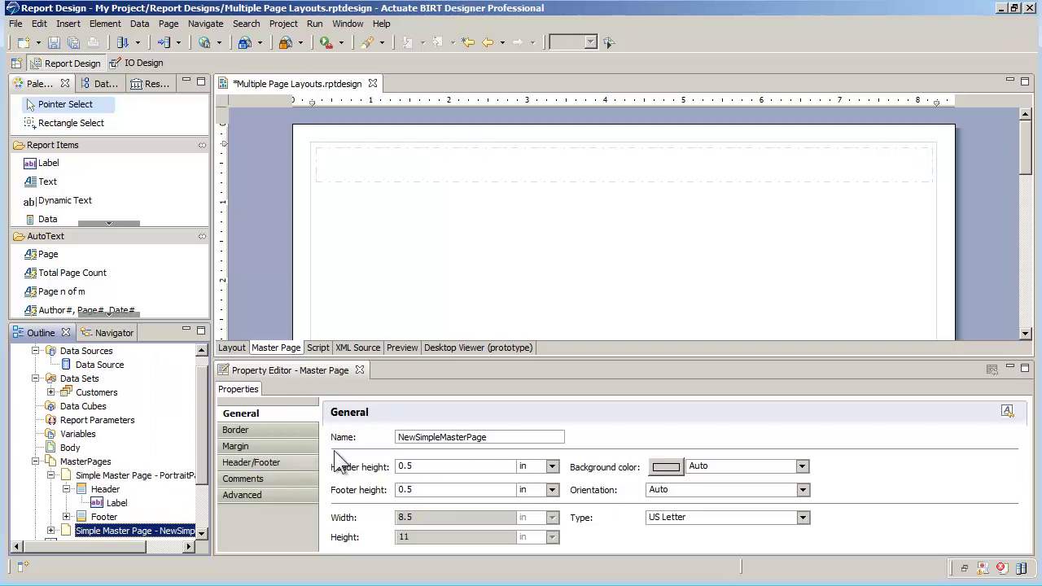
pyautogui.click(468, 439)
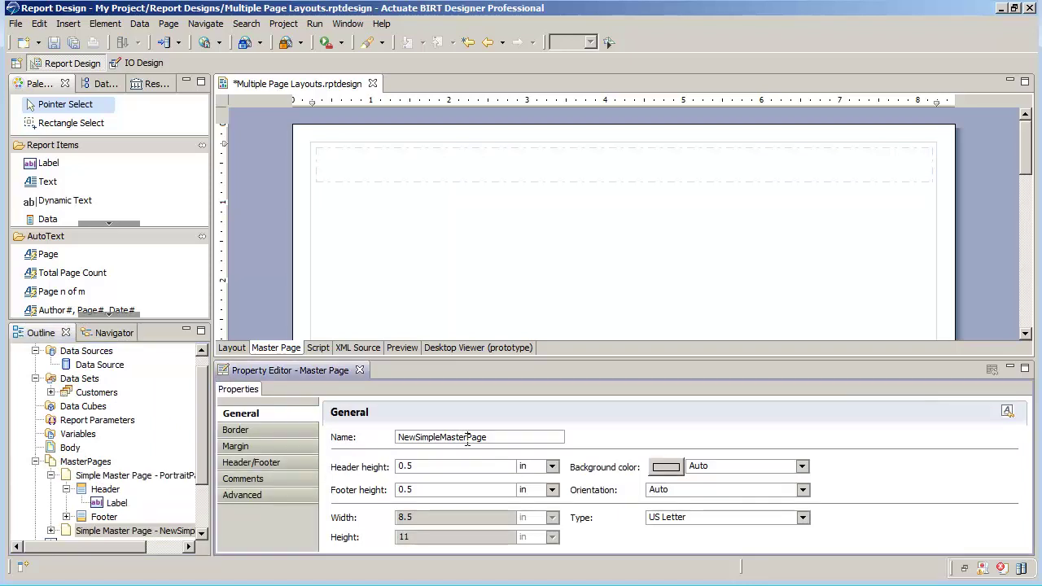
pyautogui.moveTo(468, 439); pyautogui.dragTo(368, 437)
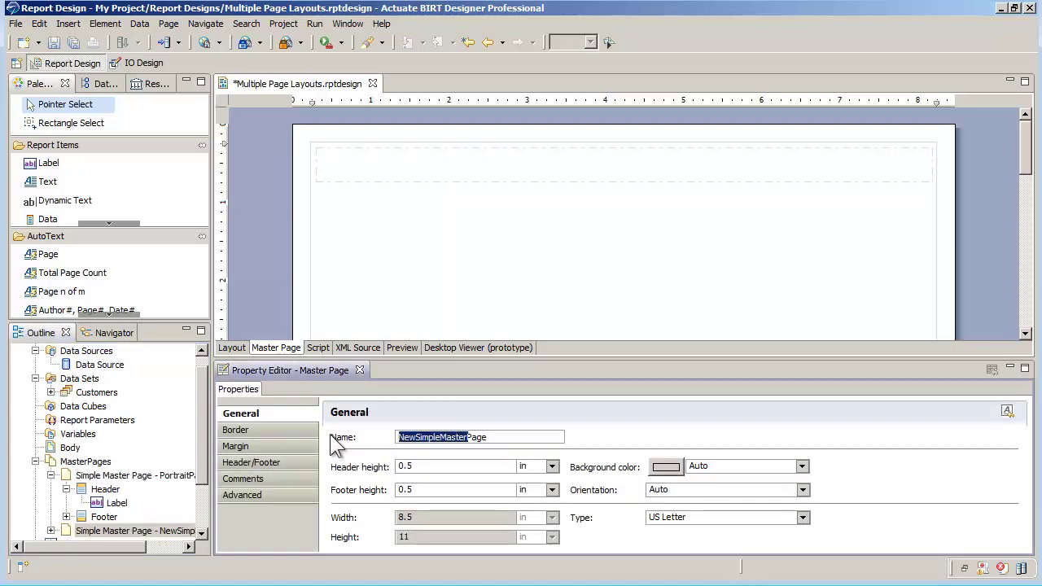
pyautogui.write('Landsc')
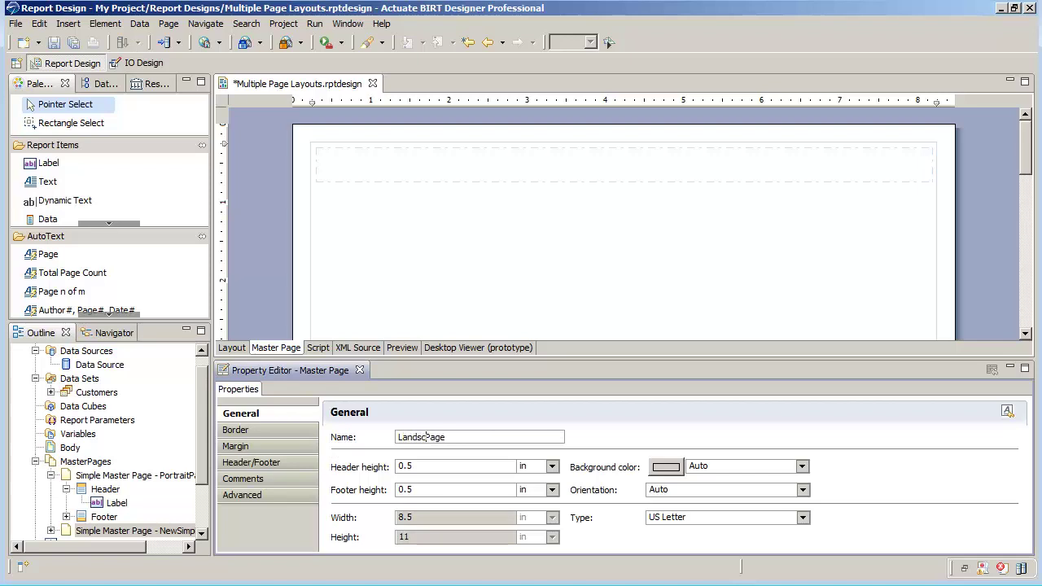
pyautogui.write('ape')
# Step: Set LandscapePage to landscape and add a centred 16-point 'Landscape' header label
pyautogui.click(660, 489)
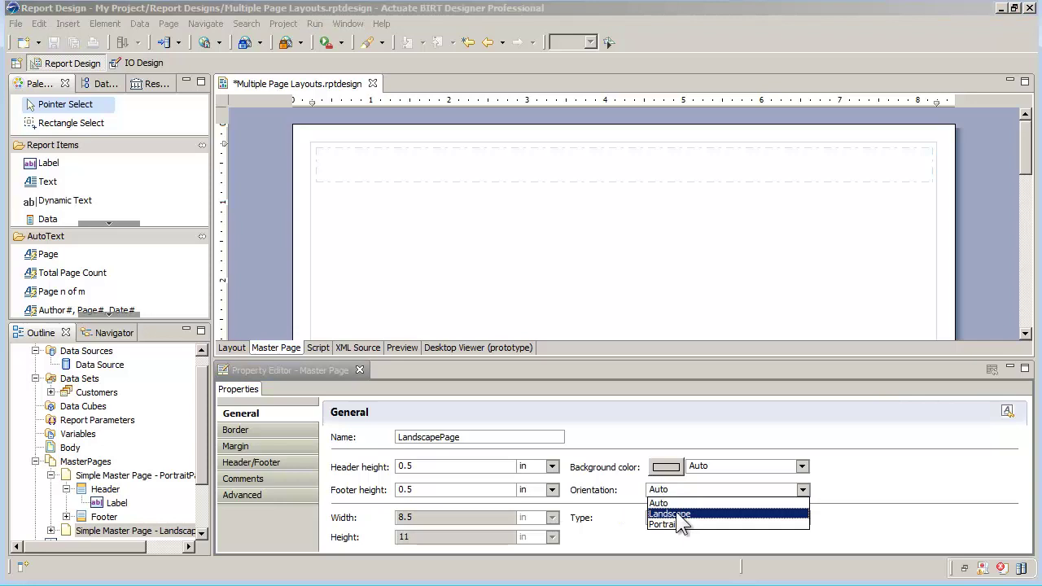
pyautogui.click(672, 513)
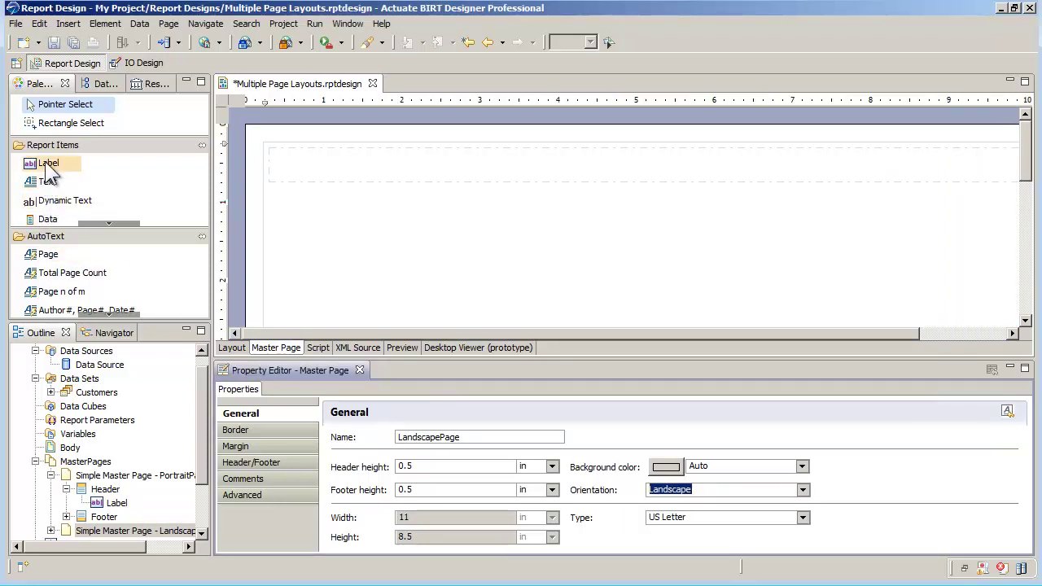
pyautogui.moveTo(48, 163); pyautogui.dragTo(318, 161)
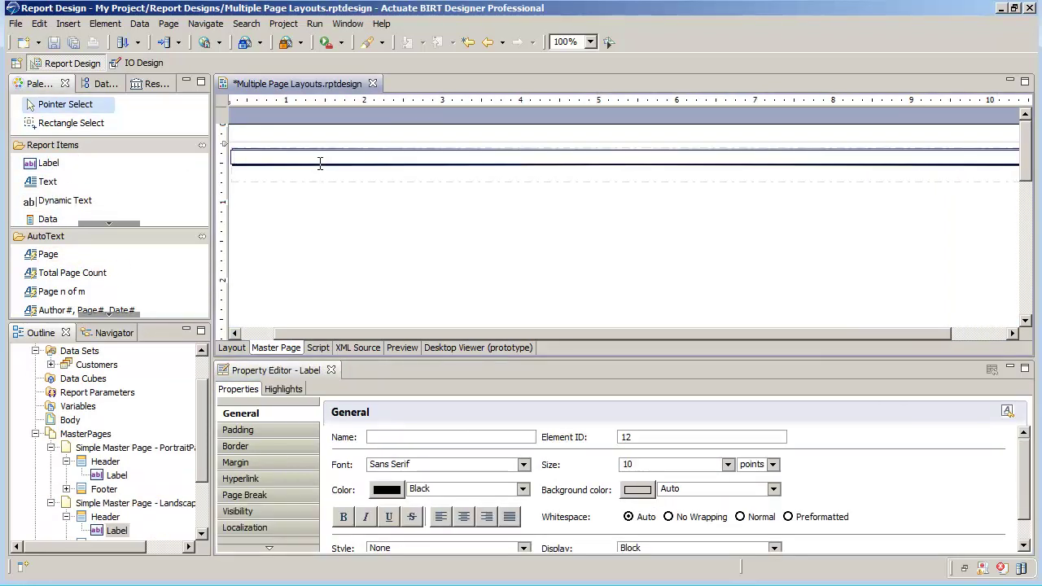
pyautogui.write('Lands')
pyautogui.write('cape')
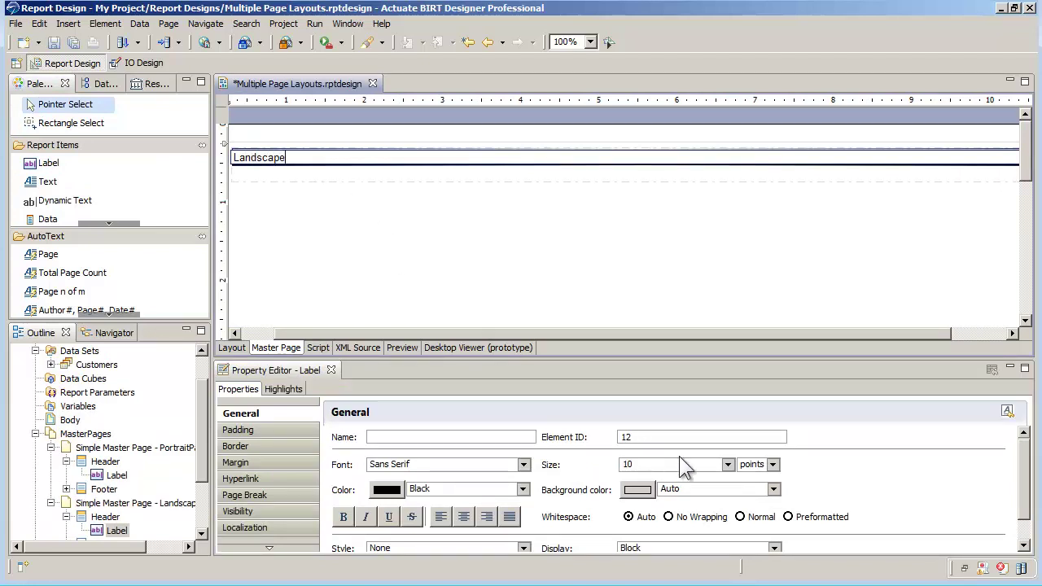
pyautogui.click(728, 465)
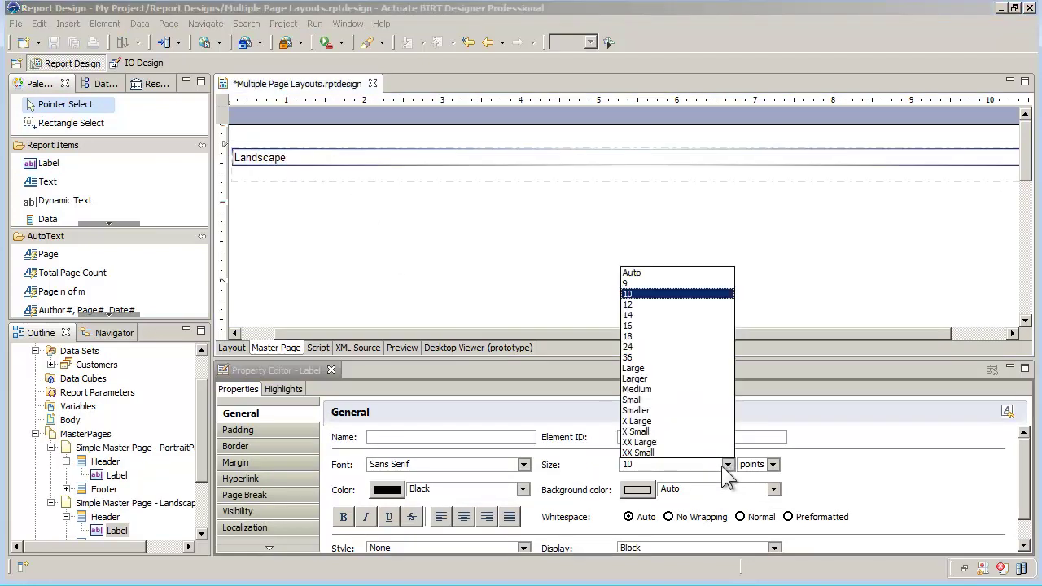
pyautogui.click(637, 326)
pyautogui.click(464, 518)
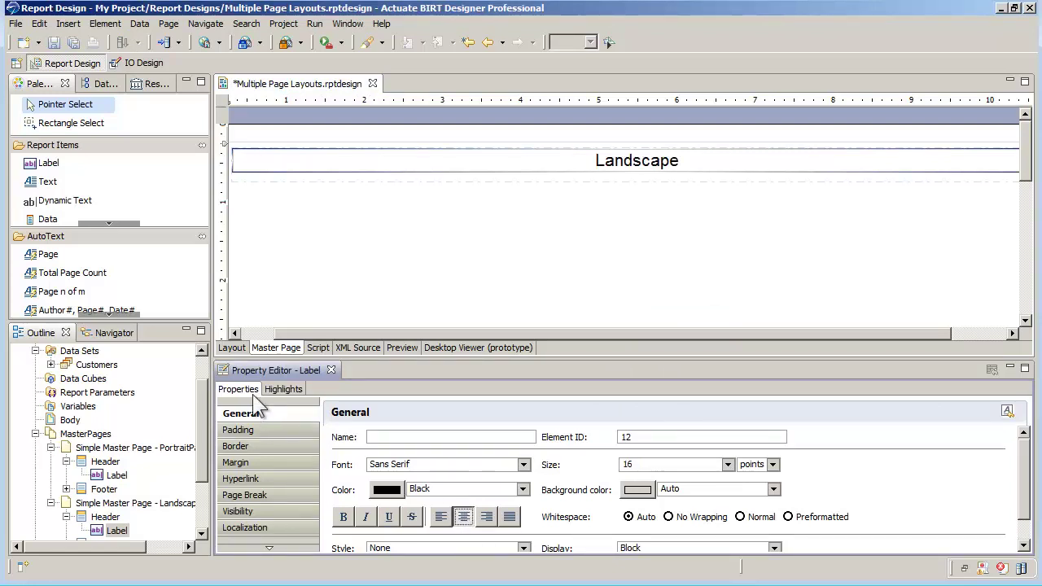
pyautogui.click(233, 349)
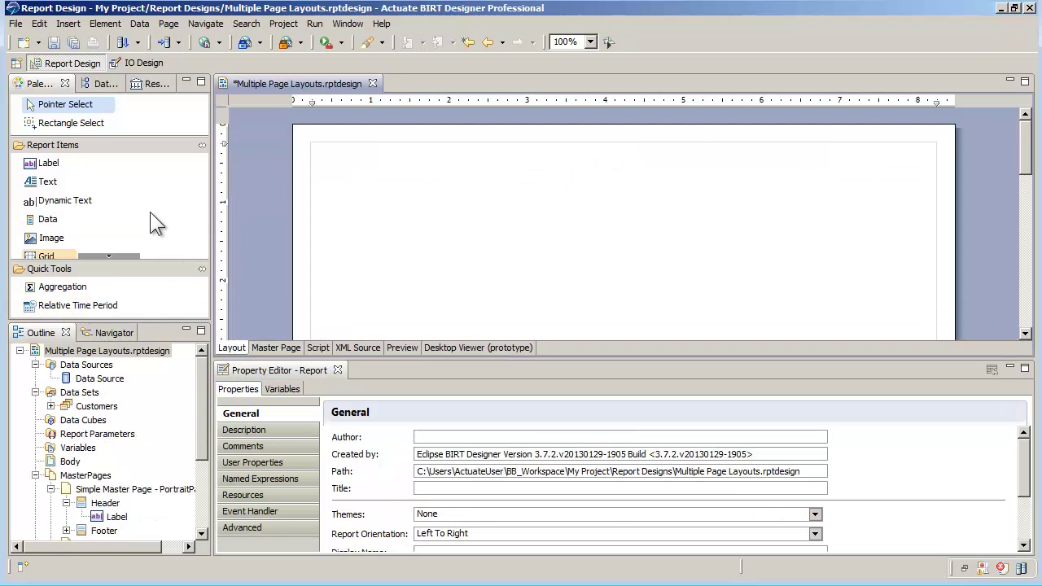
# Step: Drag the Customers data set into the report body twice, creating two tables
pyautogui.click(96, 86)
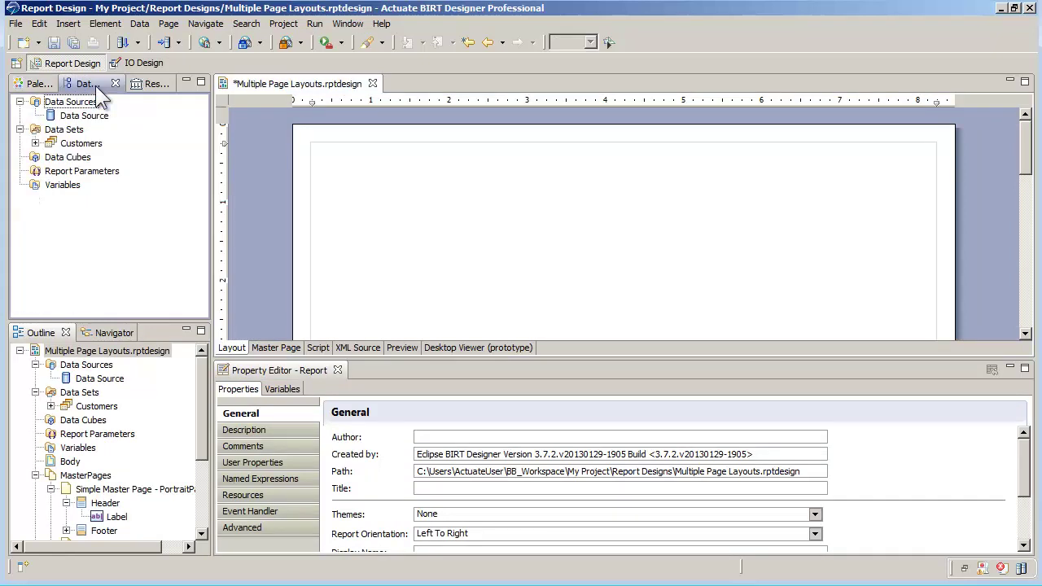
pyautogui.moveTo(51, 145); pyautogui.dragTo(332, 169)
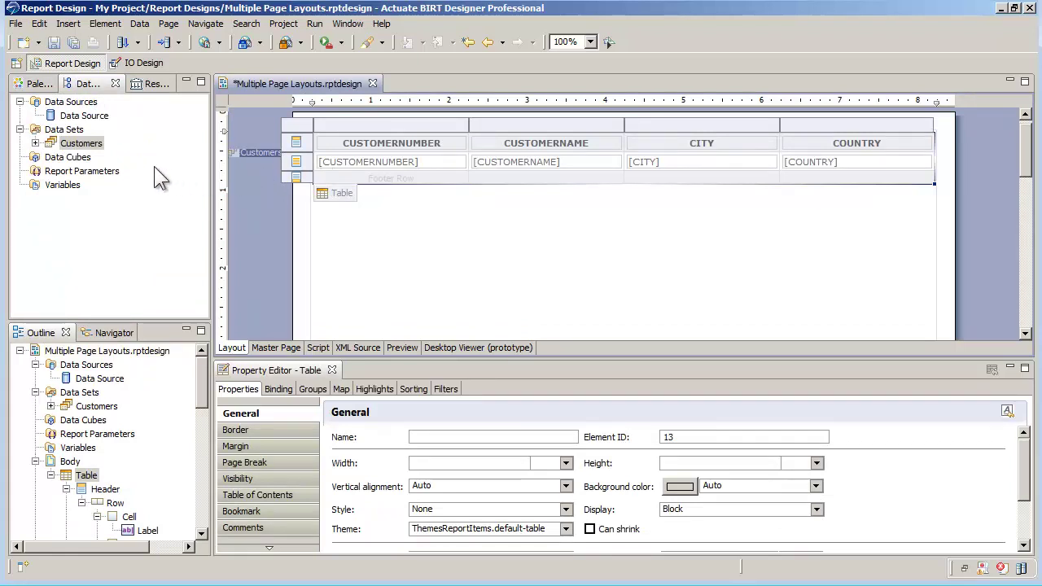
pyautogui.moveTo(51, 146); pyautogui.dragTo(336, 218)
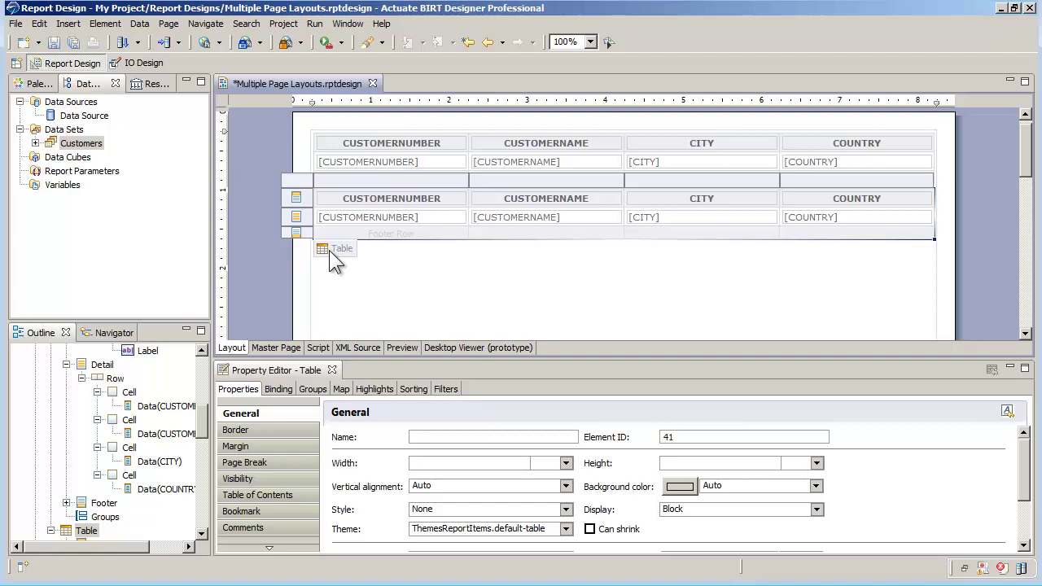
pyautogui.click(261, 472)
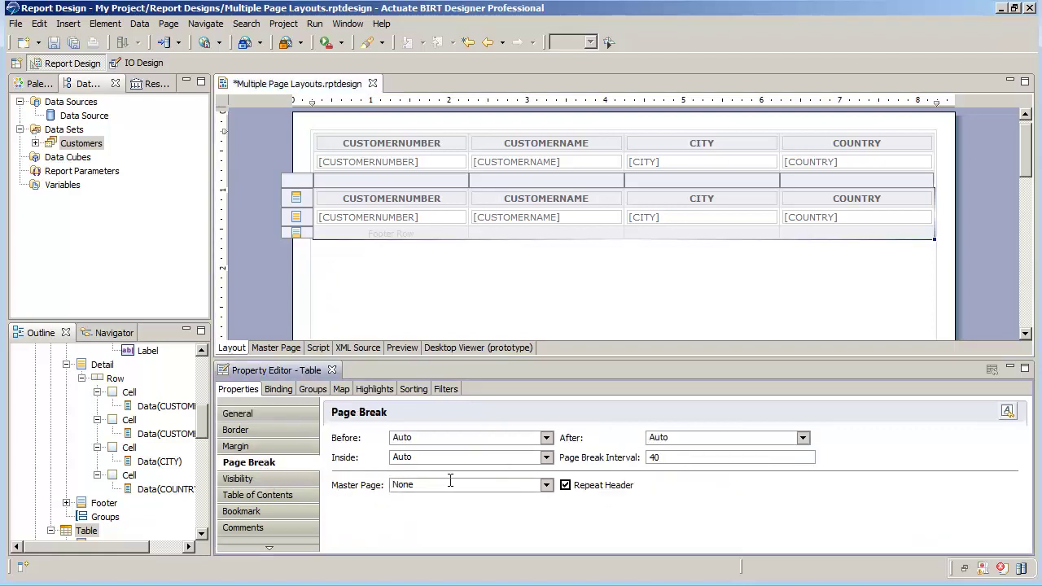
# Step: Give the second table master page LandscapePage and page break before set to Always
pyautogui.click(547, 484)
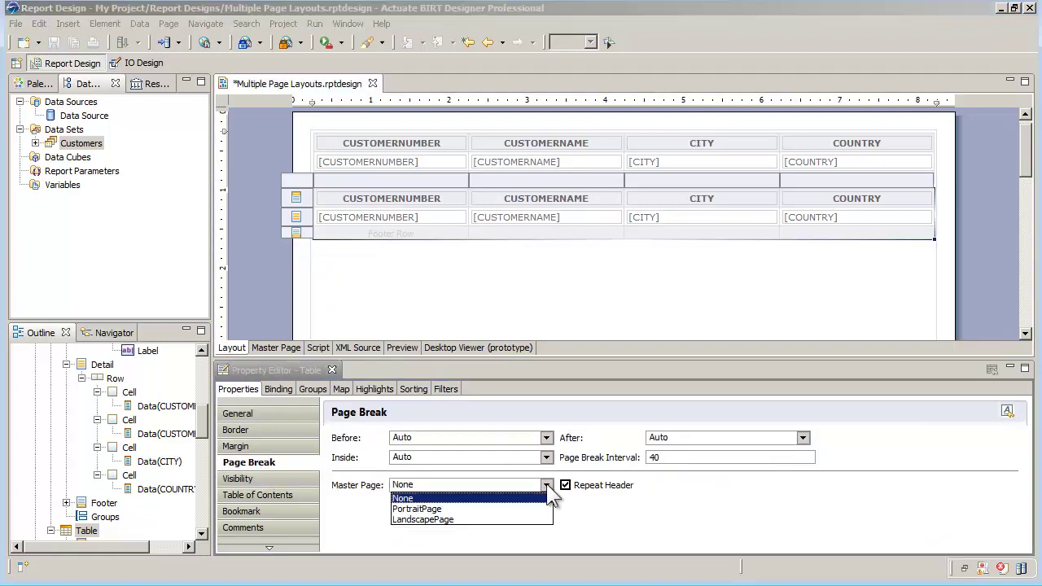
pyautogui.click(450, 519)
pyautogui.click(545, 438)
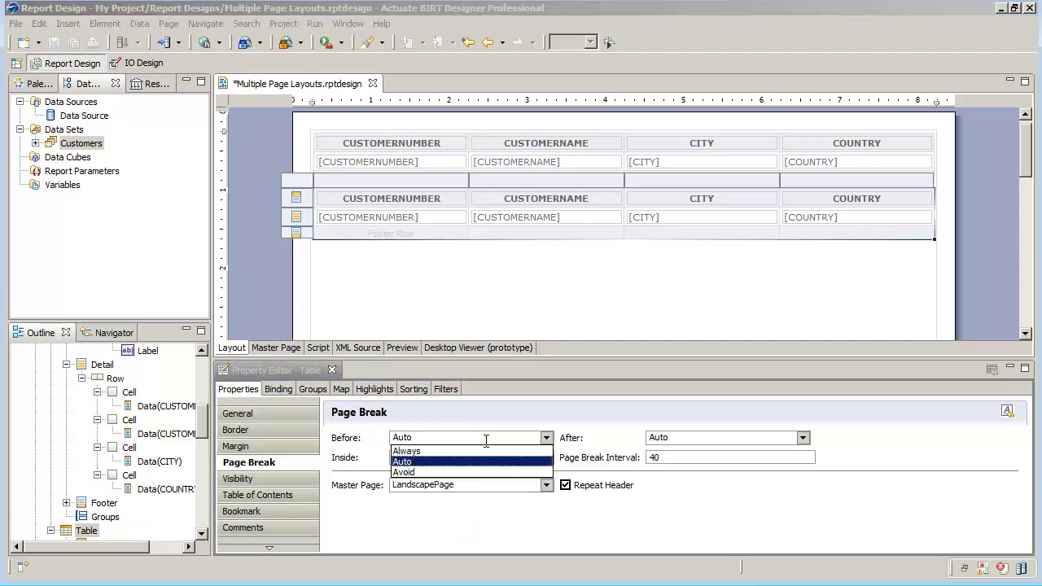
pyautogui.click(449, 462)
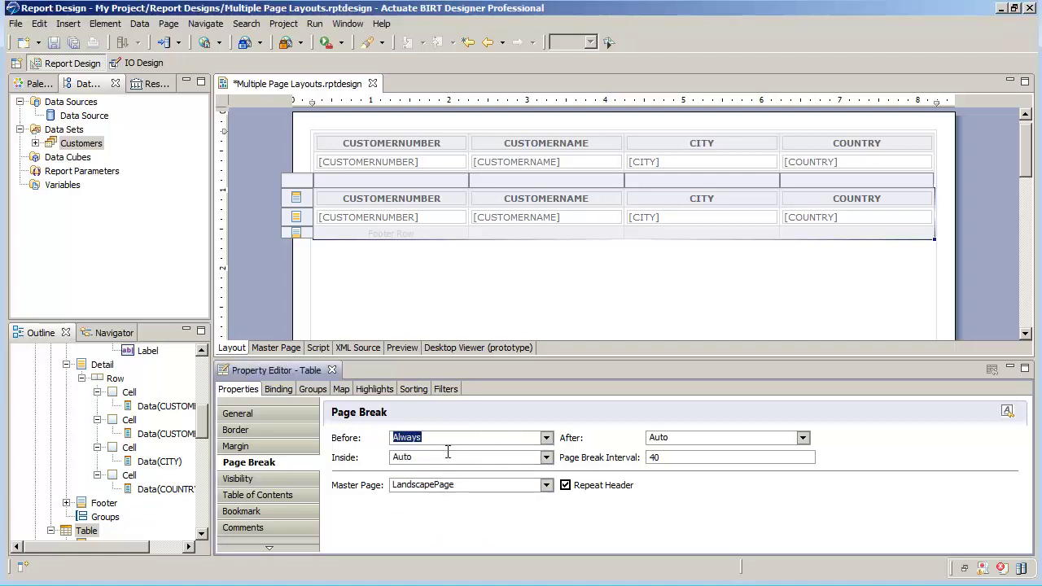
pyautogui.click(203, 44)
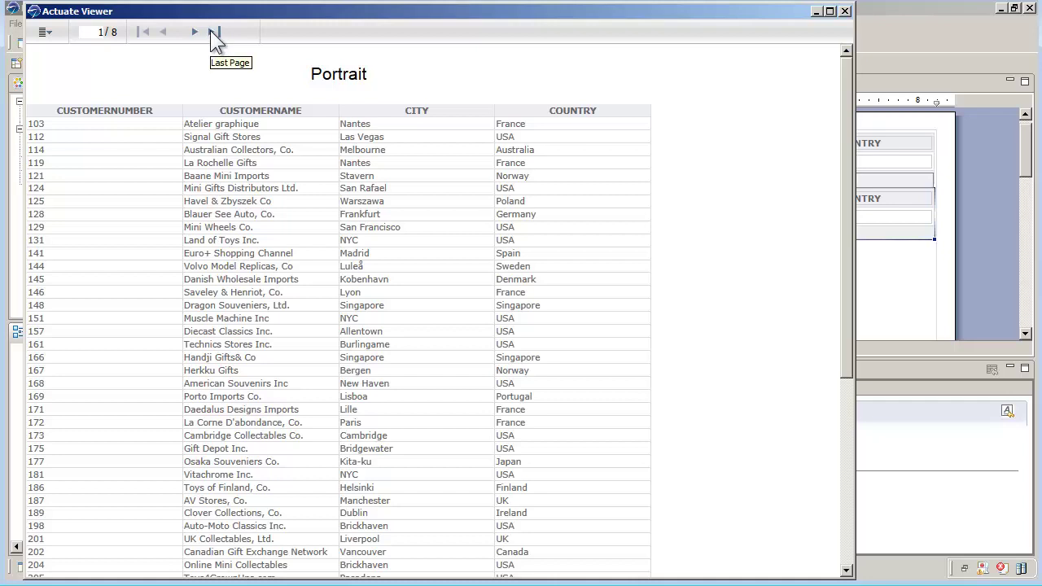
# Step: Check the landscape last page and portrait first page, then close the viewer
pyautogui.click(214, 32)
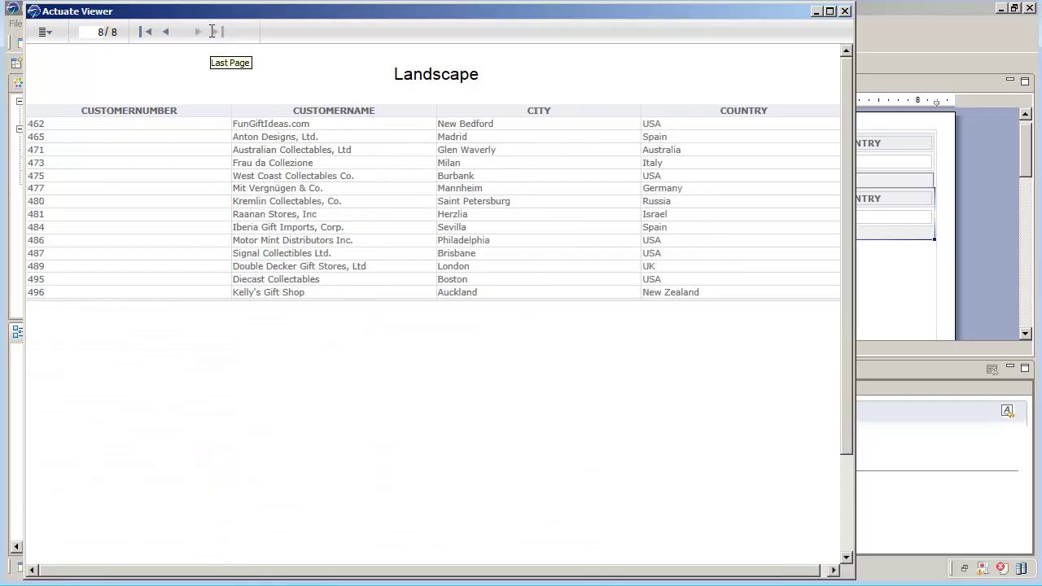
pyautogui.click(147, 34)
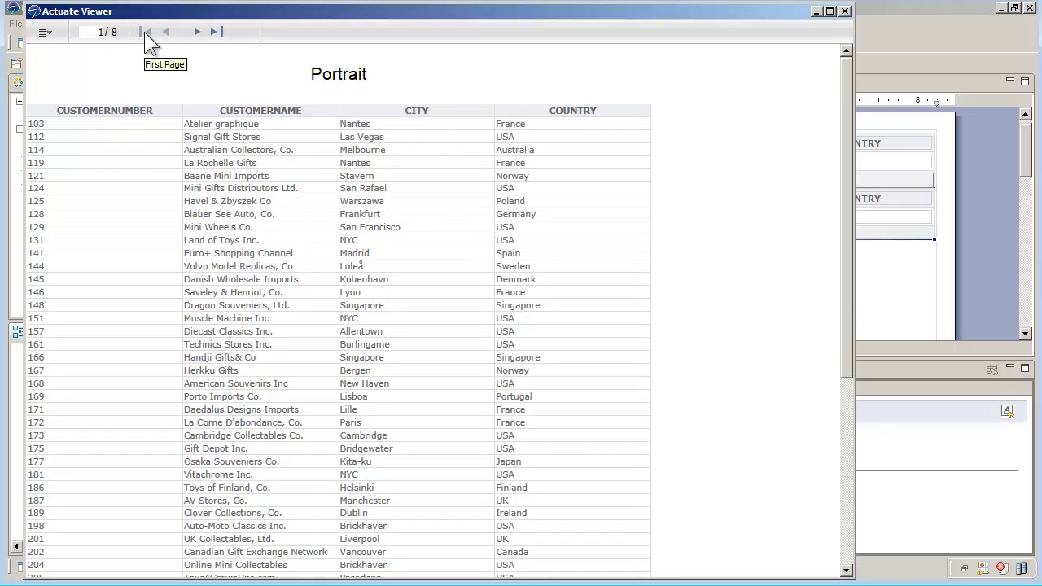
pyautogui.click(845, 12)
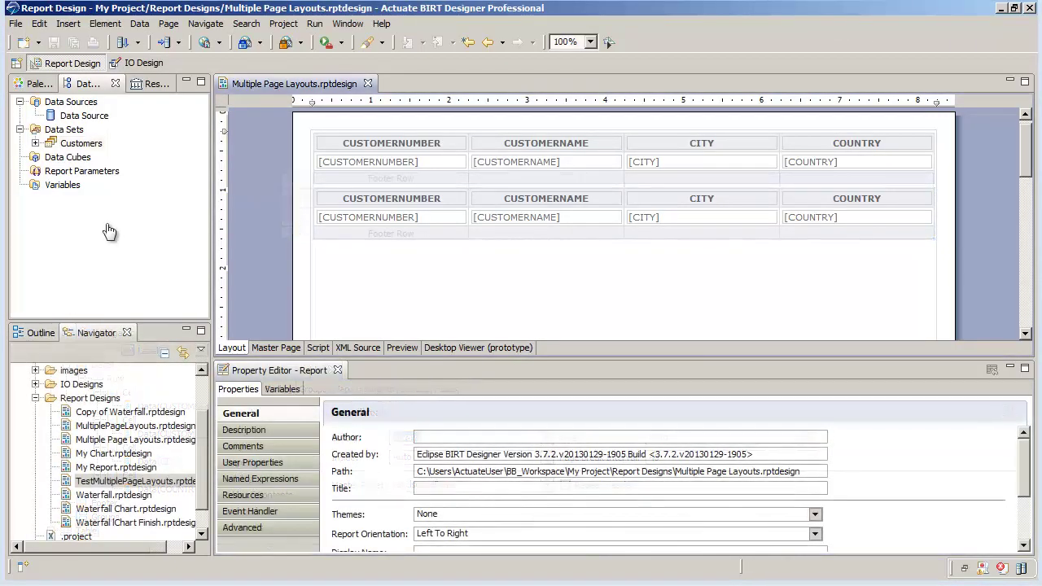
# Step: Create a new report parameter named pPageLayout with List Box display type
pyautogui.click(107, 173)
pyautogui.rightClick(107, 173)
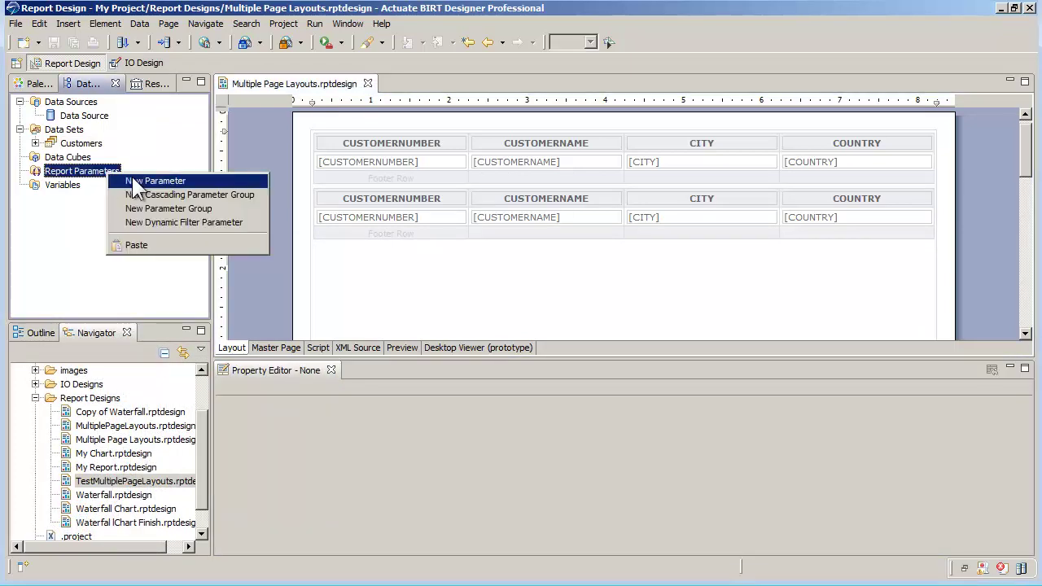
pyautogui.click(159, 182)
pyautogui.moveTo(369, 110); pyautogui.dragTo(249, 112)
pyautogui.write('pPage')
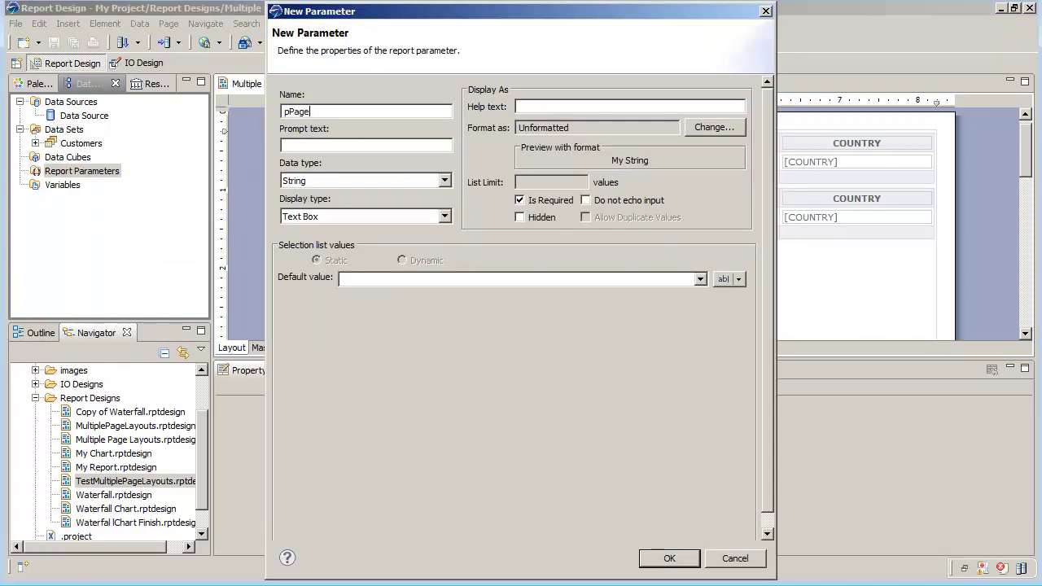
pyautogui.write('Layout')
pyautogui.click(367, 216)
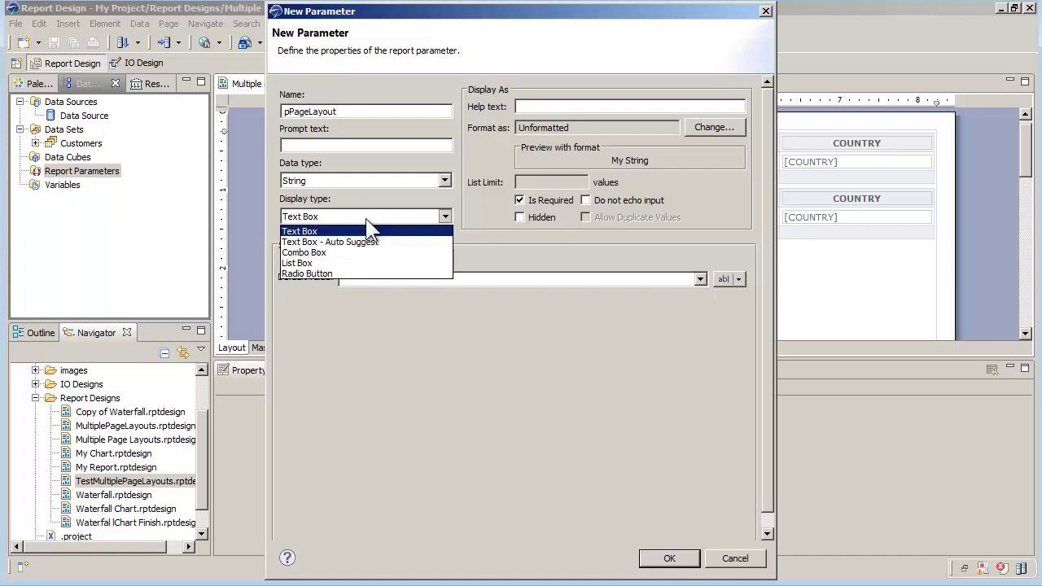
pyautogui.click(340, 262)
# Step: Add Portrait and Landscape selection values, making Portrait the default
pyautogui.click(711, 322)
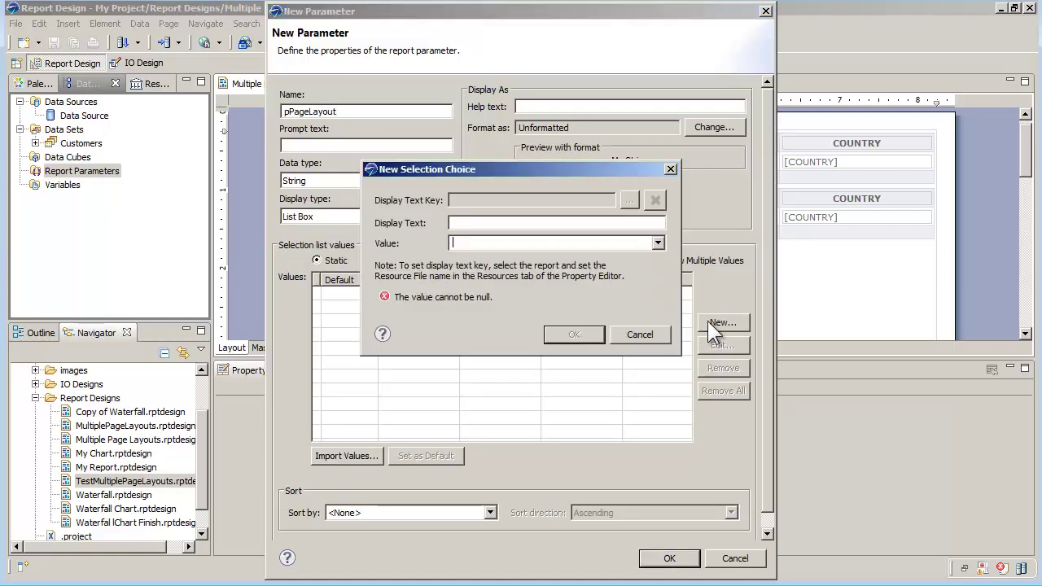
pyautogui.write('Portrait')
pyautogui.press('Tab')
pyautogui.write('Portrait')
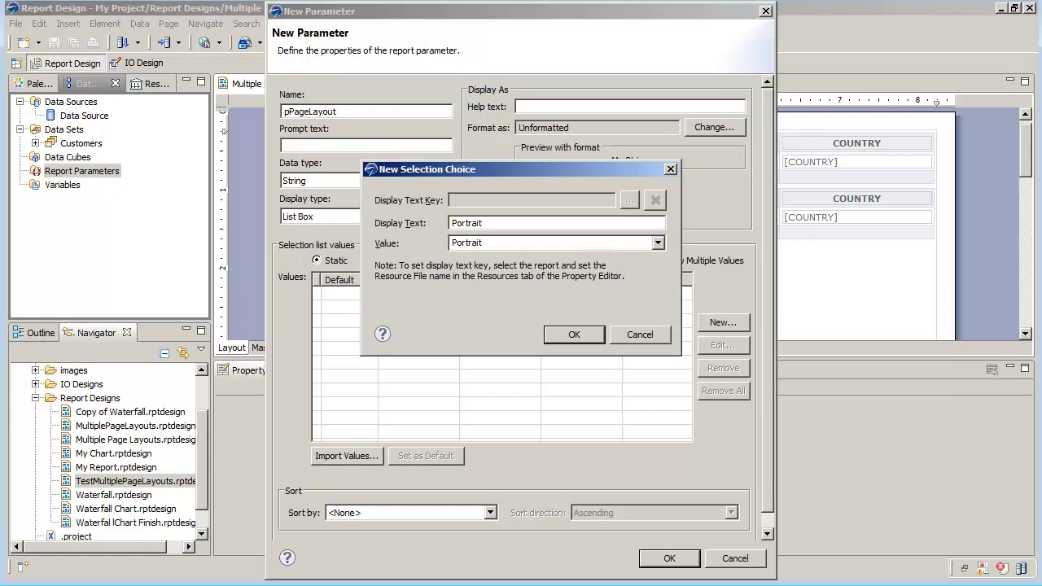
pyautogui.press('Return')
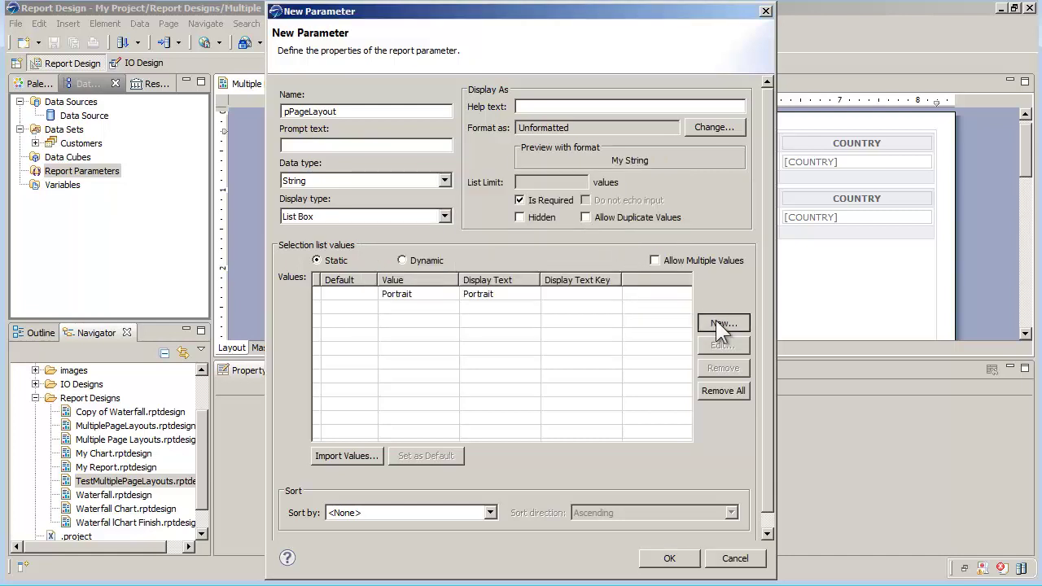
pyautogui.click(715, 321)
pyautogui.write('Landscape')
pyautogui.press('Tab')
pyautogui.write('Landscape')
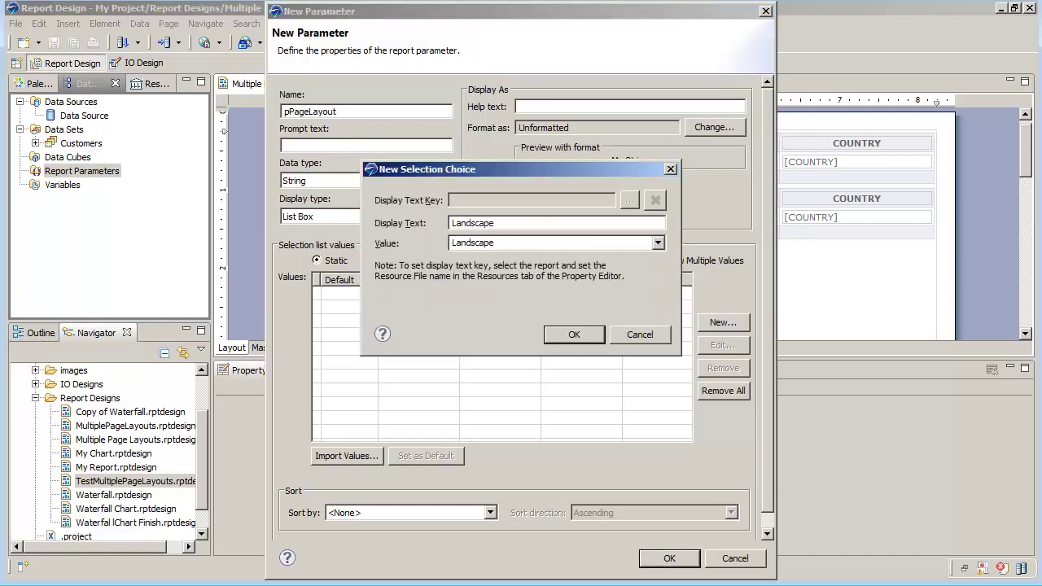
pyautogui.press('Return')
pyautogui.click(356, 294)
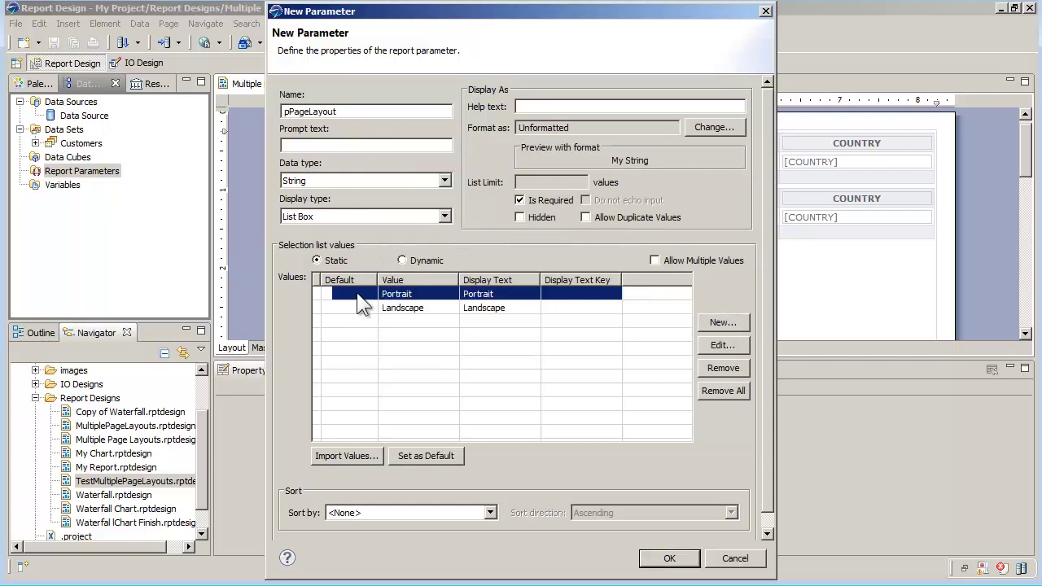
pyautogui.click(421, 456)
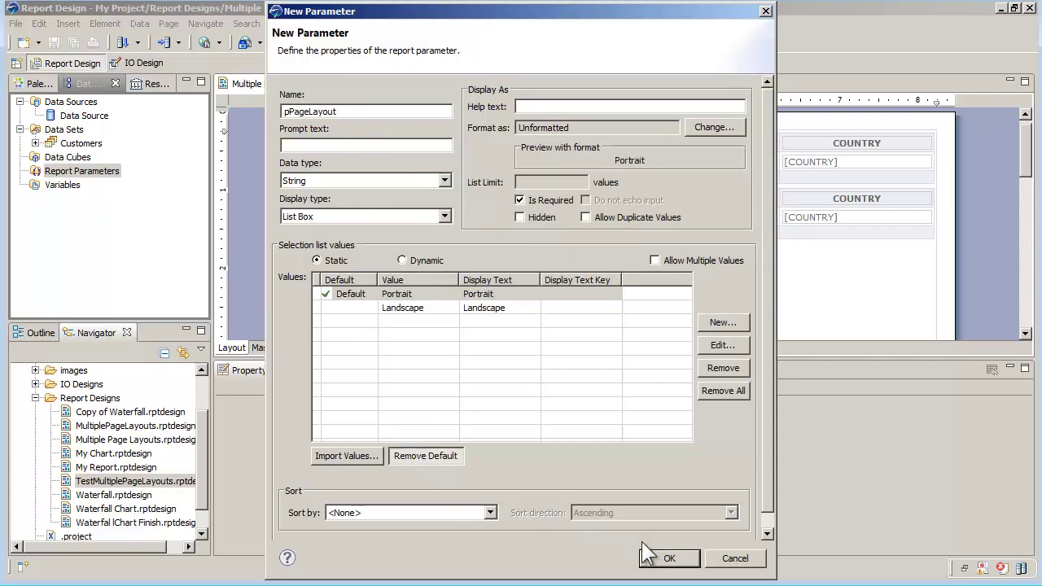
pyautogui.click(667, 560)
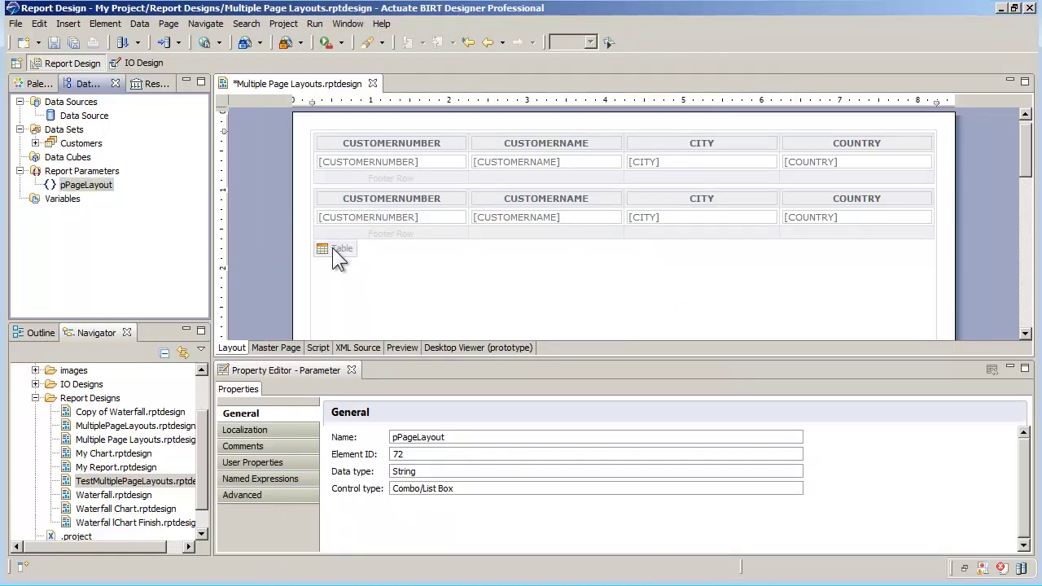
# Step: Delete the second Customers table and name the remaining table mytable
pyautogui.rightClick(332, 248)
pyautogui.click(366, 345)
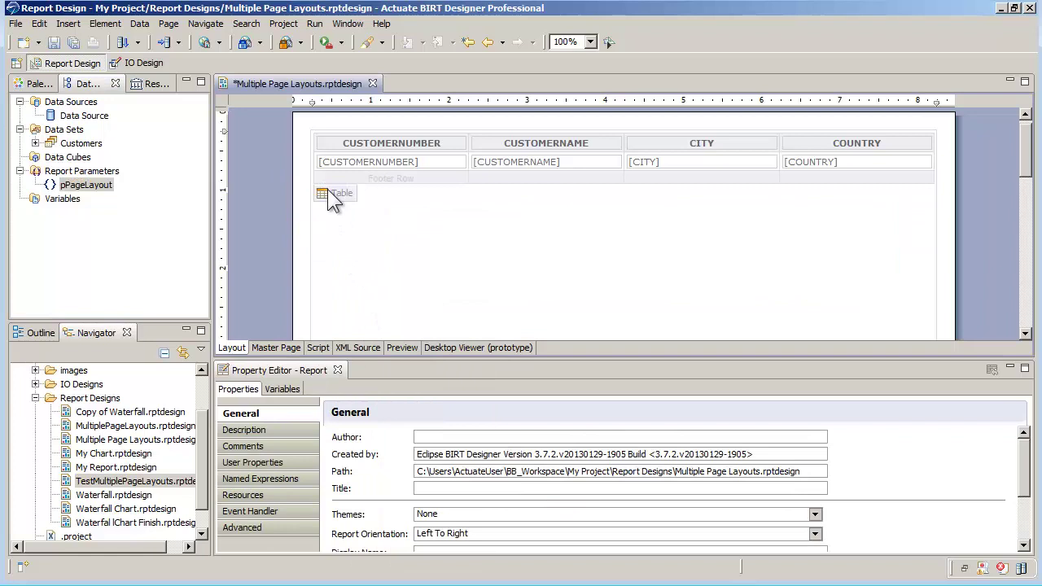
pyautogui.click(327, 189)
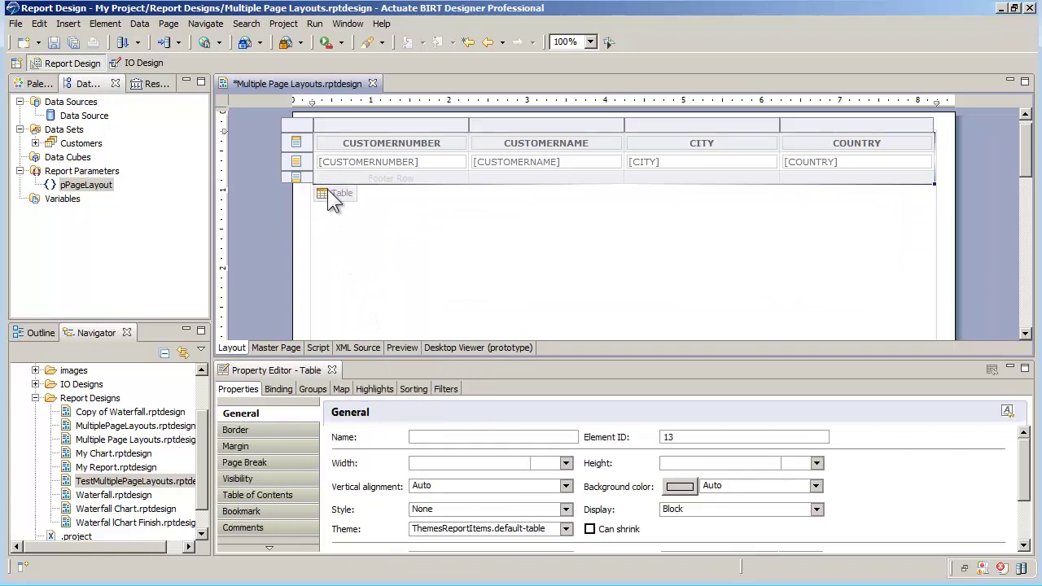
pyautogui.click(424, 437)
pyautogui.write('mytabl')
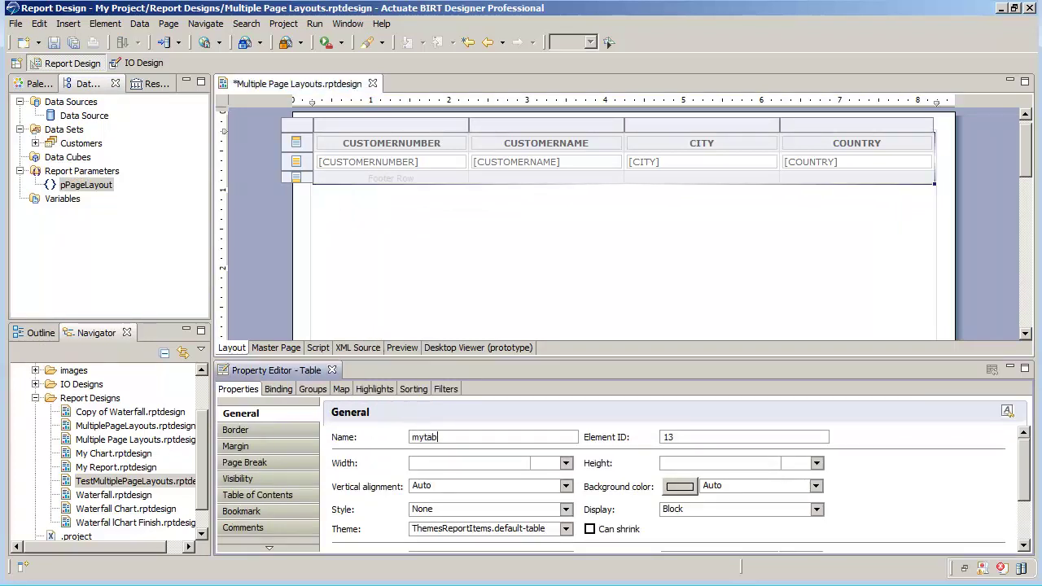
pyautogui.write('e')
pyautogui.click(301, 280)
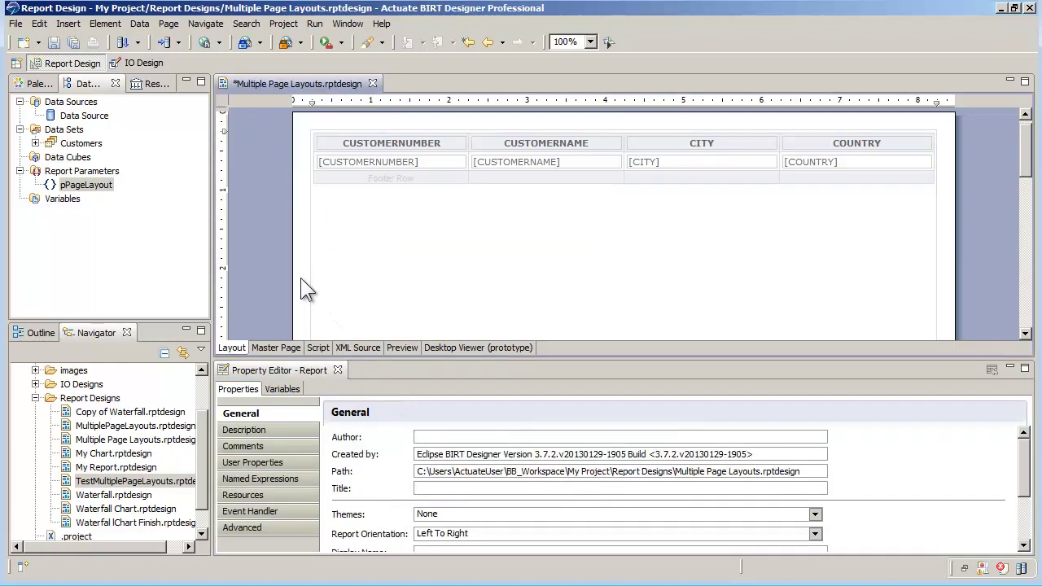
# Step: Paste the beforeFactory script setting mytable's masterPage from pPageLayout
pyautogui.click(318, 348)
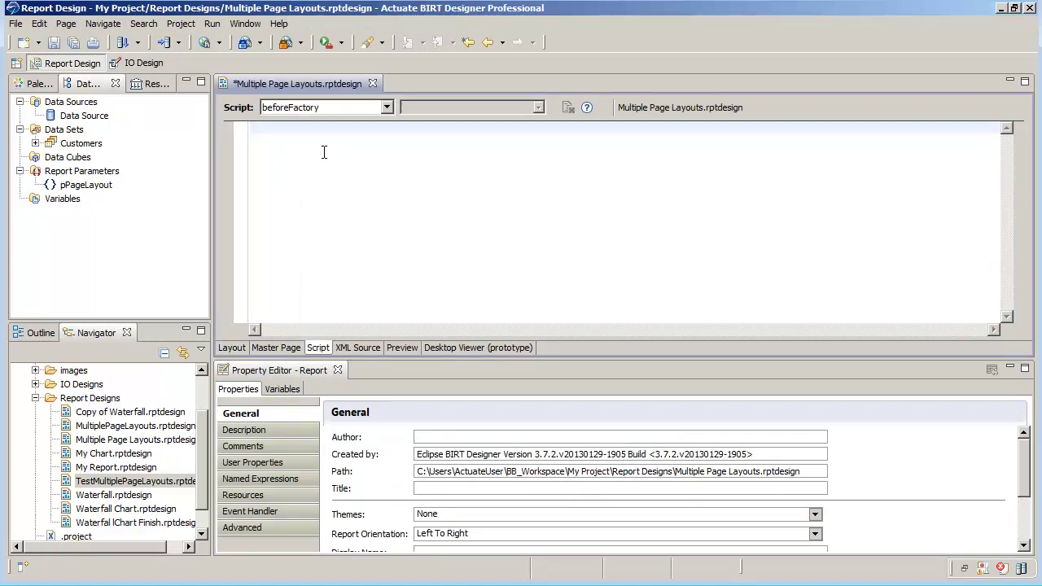
pyautogui.write('rptDesignHandle = reportContext.getReportRunnable().designHandle.getDesignHandle(); tbl = rptDesignHandle.findElement("mytable");   if( params["pPageLayout"].value== "Landscape" ){ \ttbl.setProperty("masterPage","LandscapePage"); }else{ \ttbl.setProperty("masterPage","PortraitPage"); }')
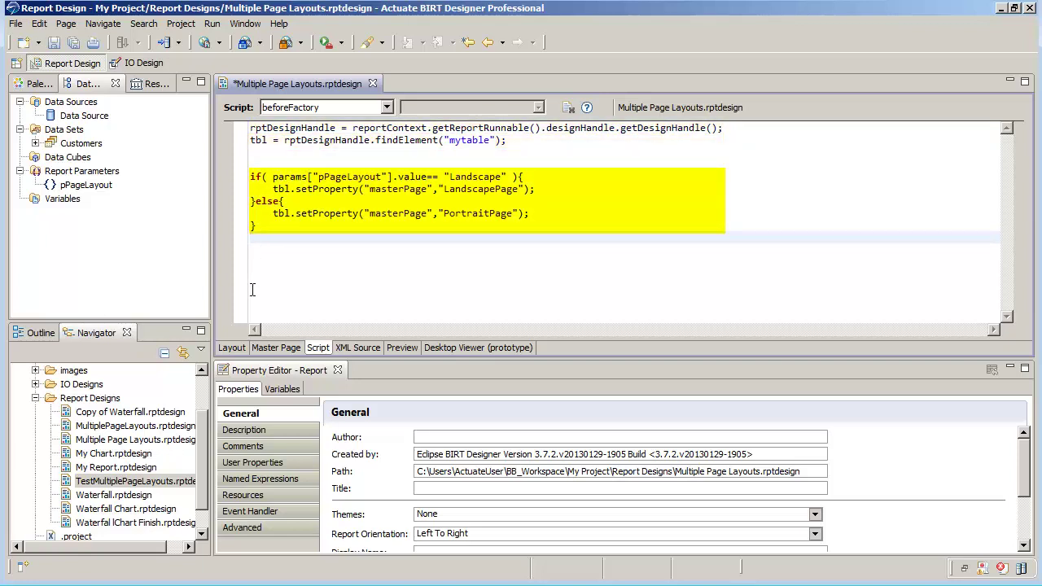
pyautogui.click(235, 344)
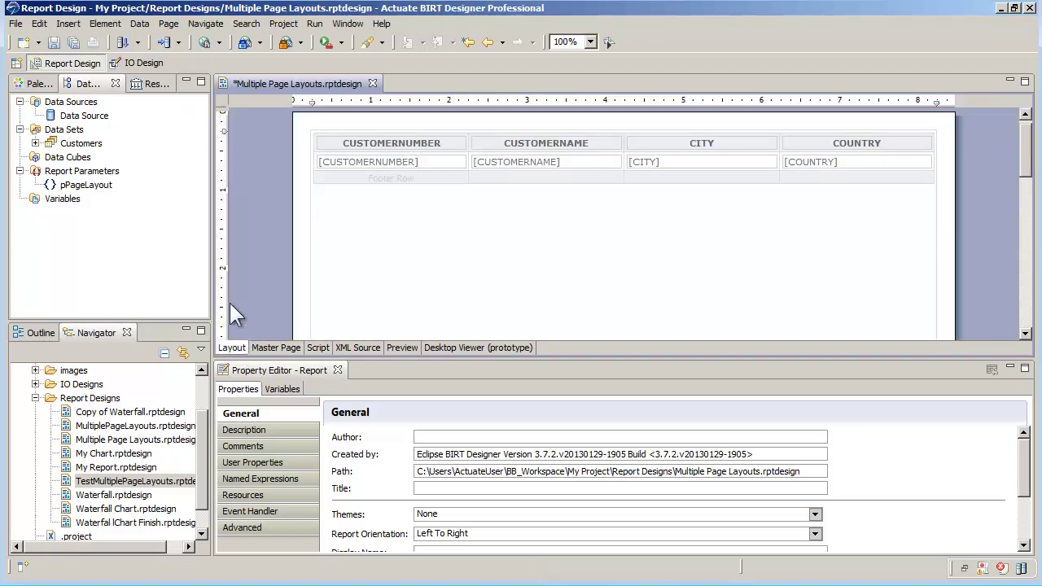
# Step: Run the report in Actuate Viewer with pPageLayout set to Landscape
pyautogui.click(204, 42)
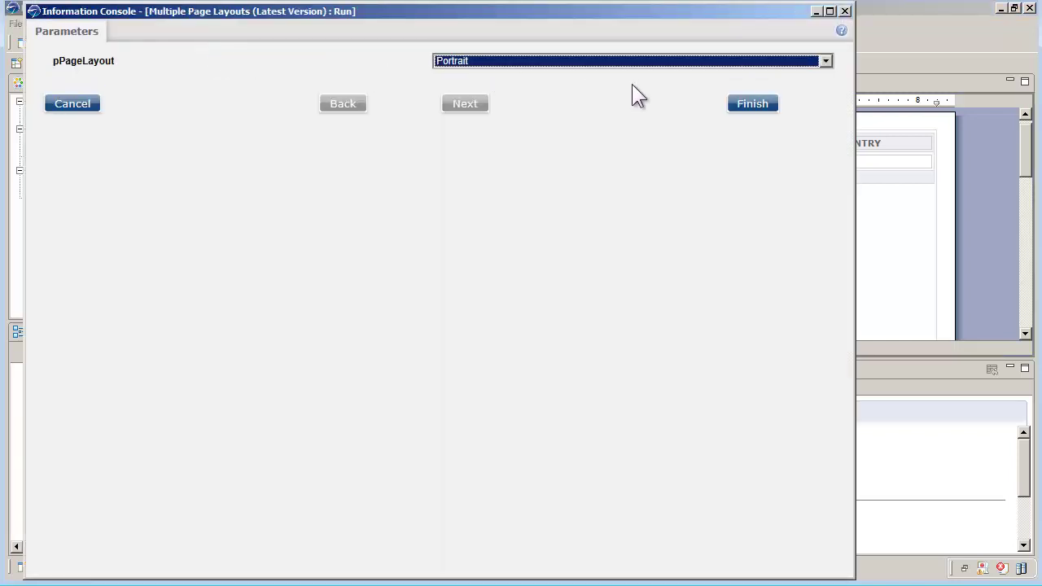
pyautogui.click(705, 64)
pyautogui.click(703, 85)
pyautogui.click(739, 103)
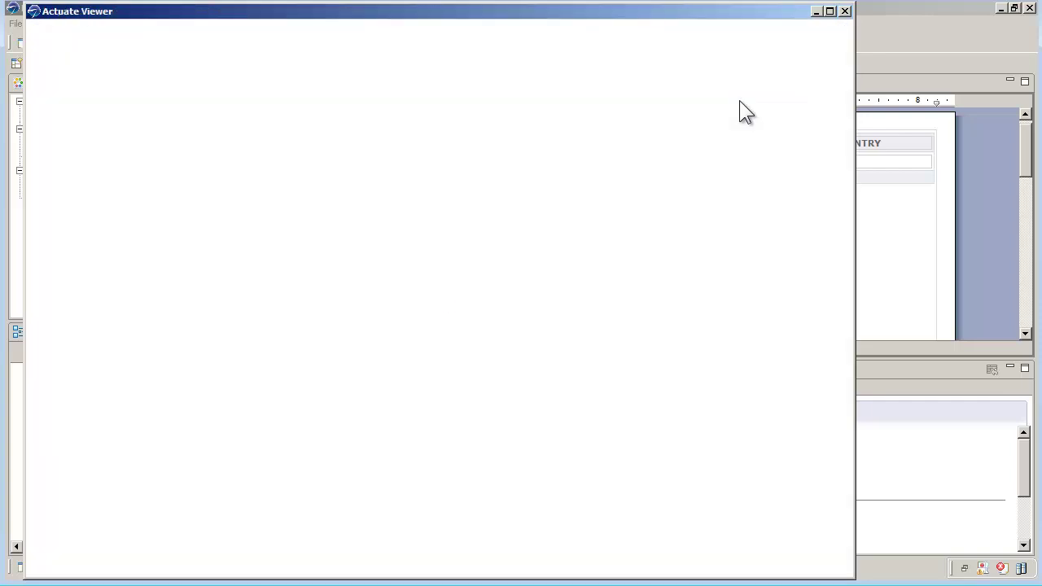